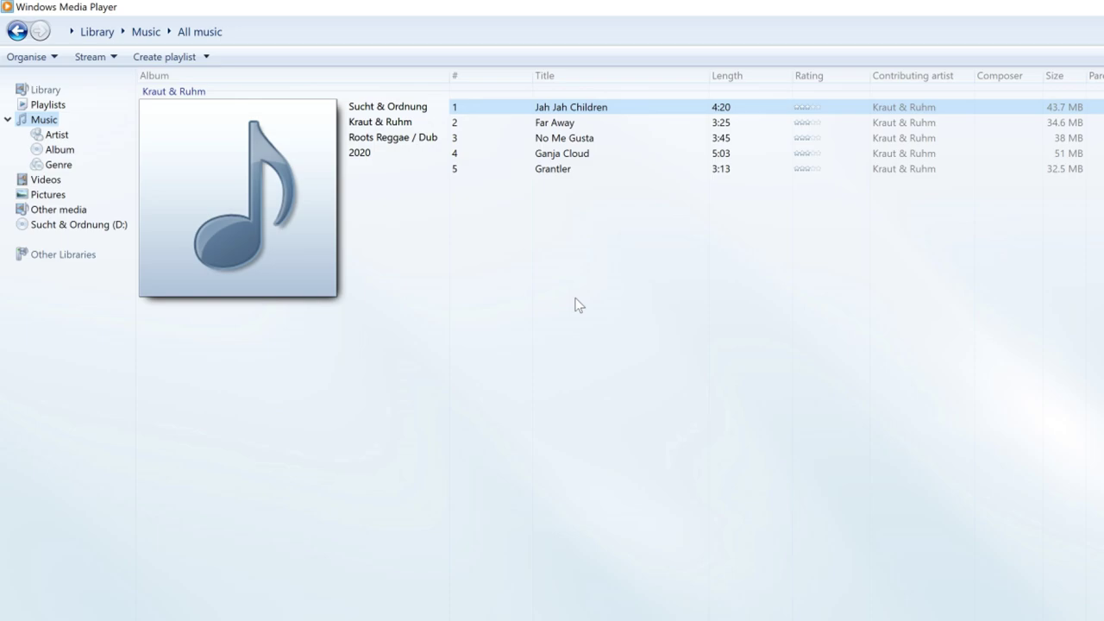
# Step: Browse the music library by Artist and then by Album in the navigation pane
pyautogui.press('Down')
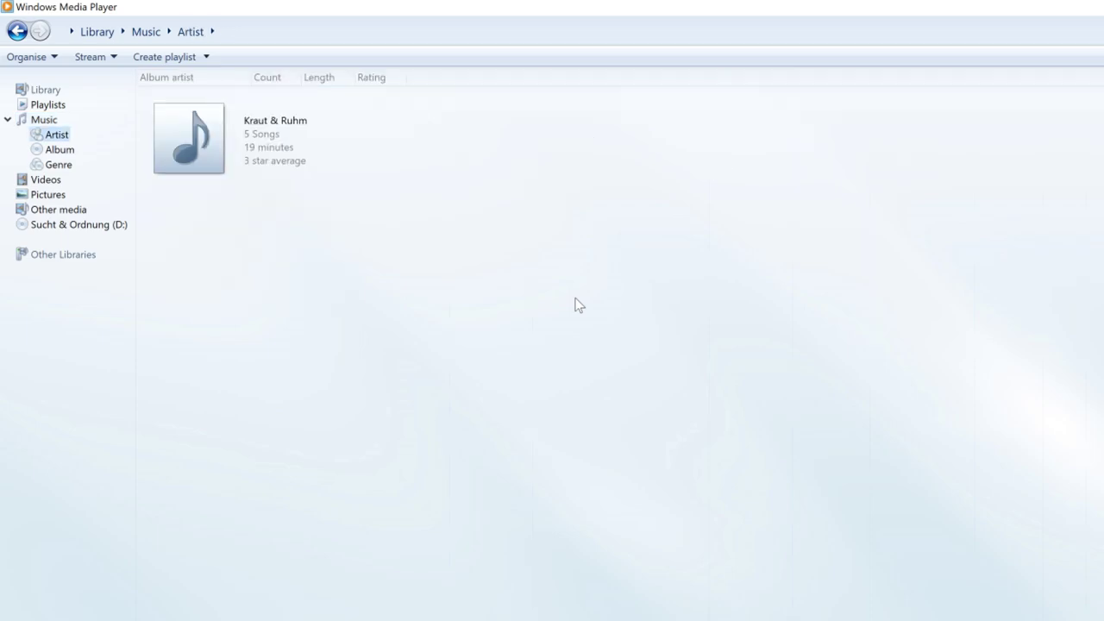
pyautogui.press('Down')
pyautogui.press('Down')
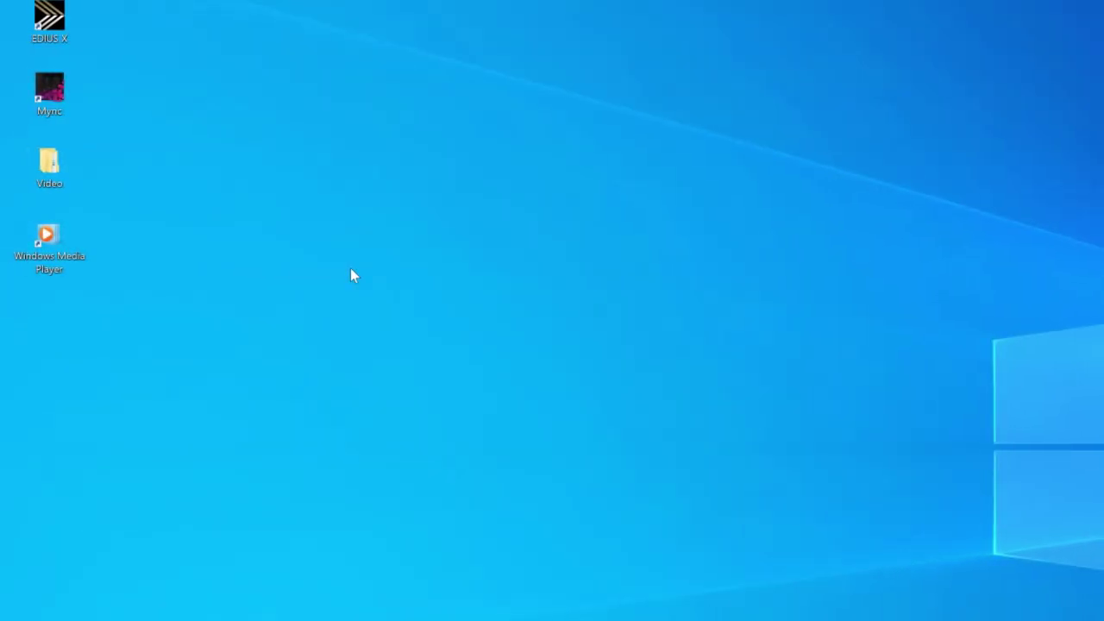
# Step: Relaunch Windows Media Player to show the Sucht & Ordnung CD tracks and the rip settings
pyautogui.doubleClick(64, 243)
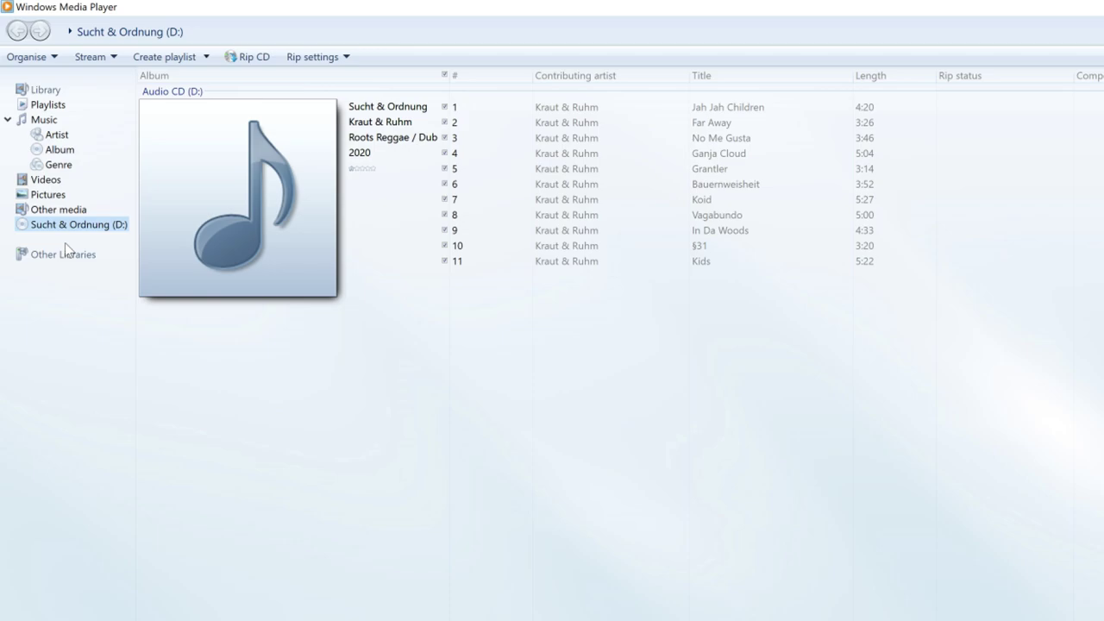
pyautogui.click(346, 57)
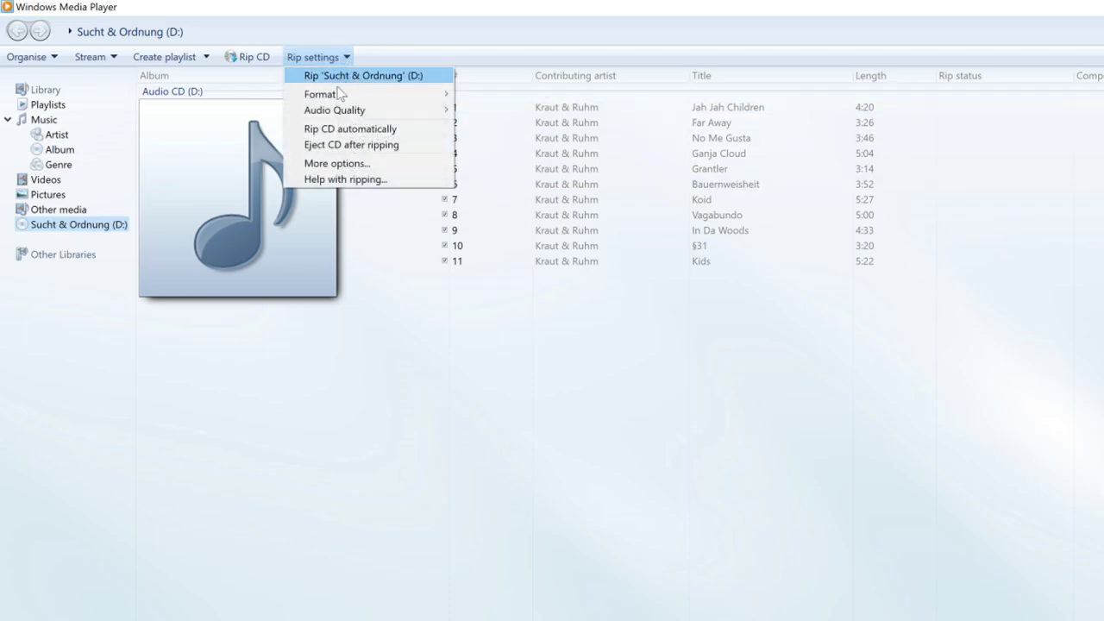
pyautogui.moveTo(369, 94)
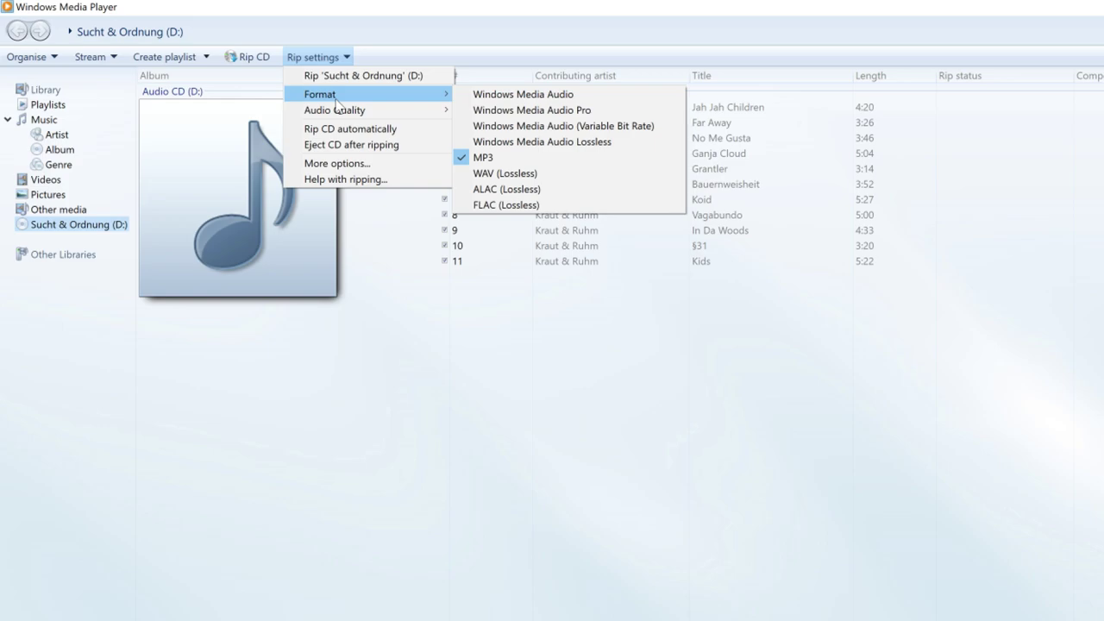
# Step: Set the rip format to WAV (Lossless) and untick tracks 5–11, leaving tracks 1–4 checked
pyautogui.click(466, 174)
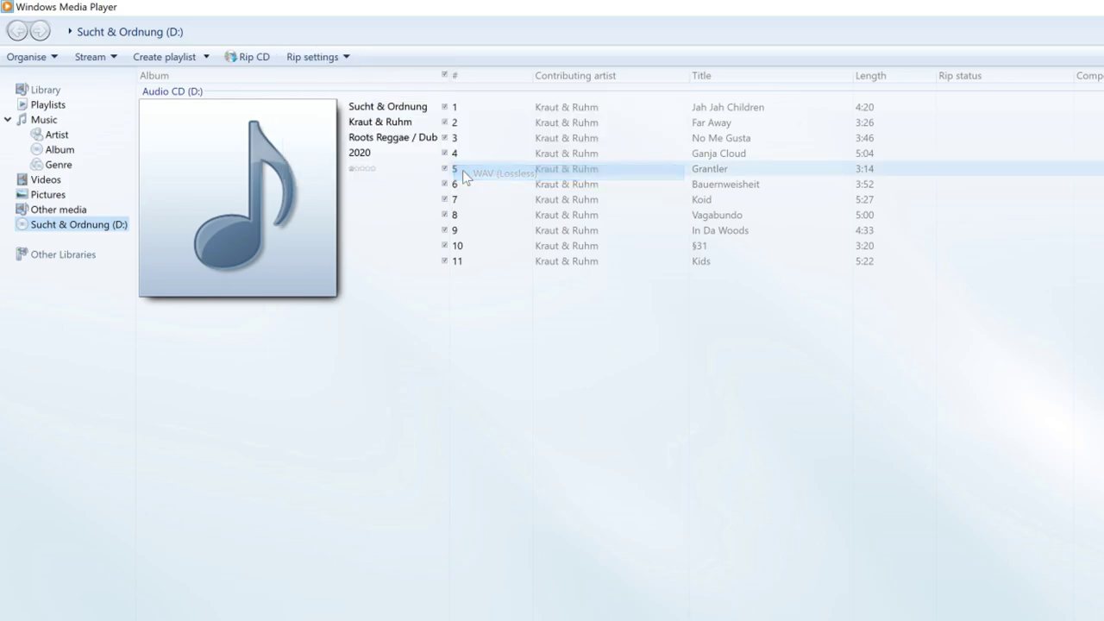
pyautogui.click(347, 59)
pyautogui.moveTo(335, 110)
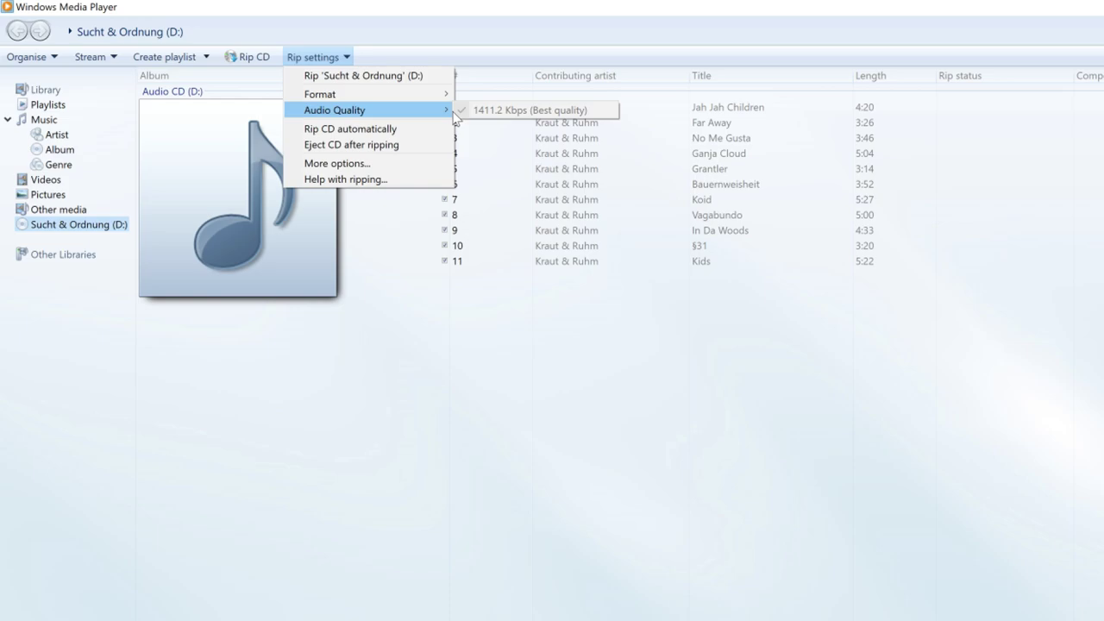
pyautogui.click(485, 312)
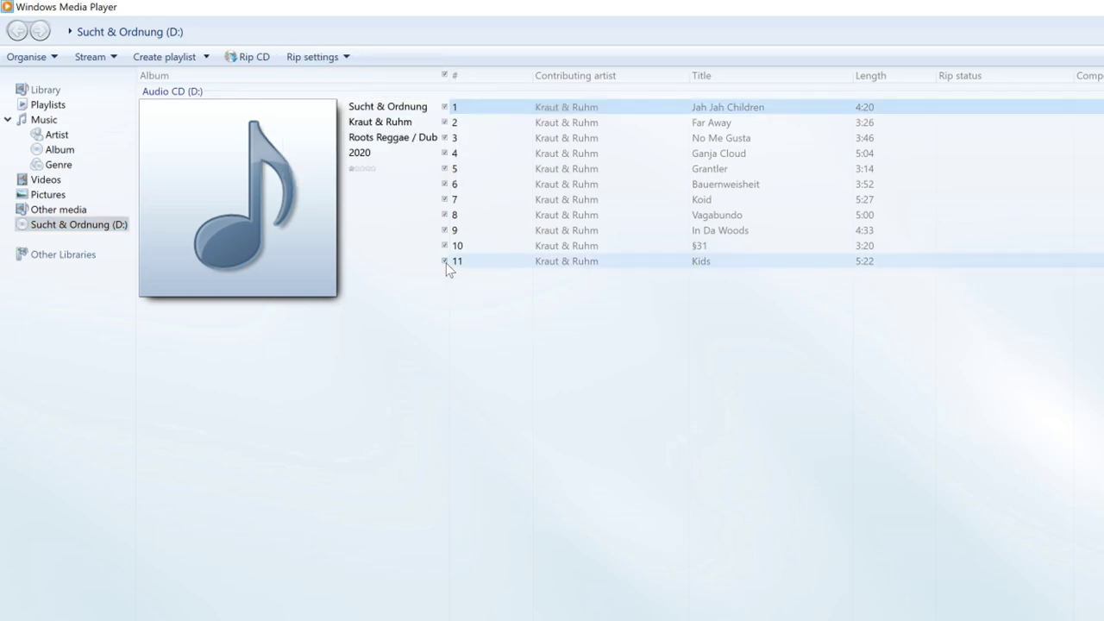
pyautogui.click(444, 230)
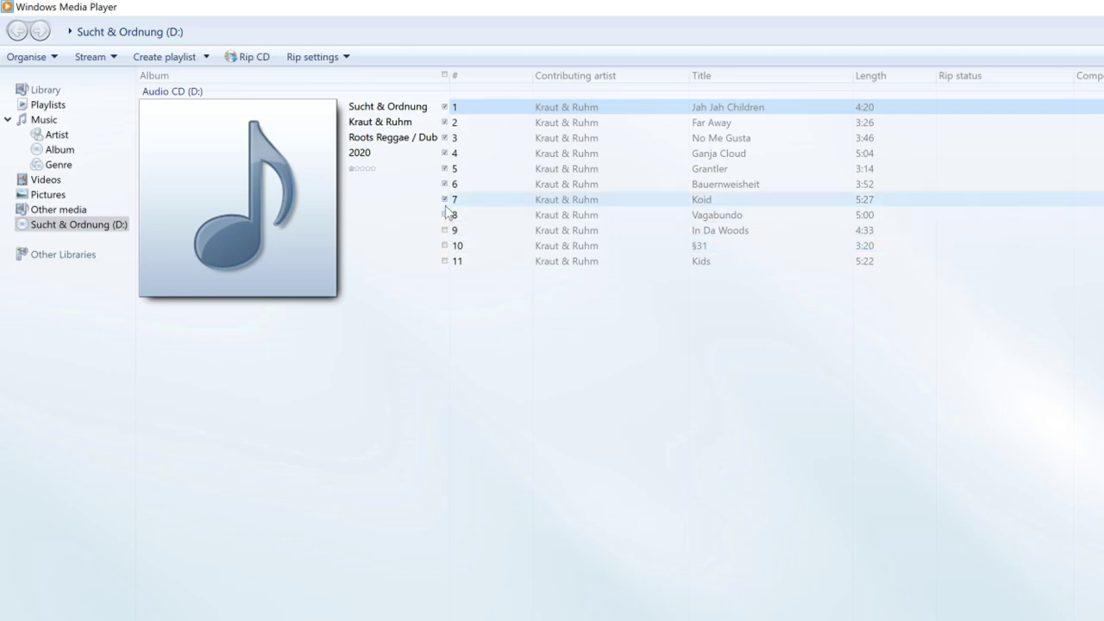
pyautogui.click(444, 200)
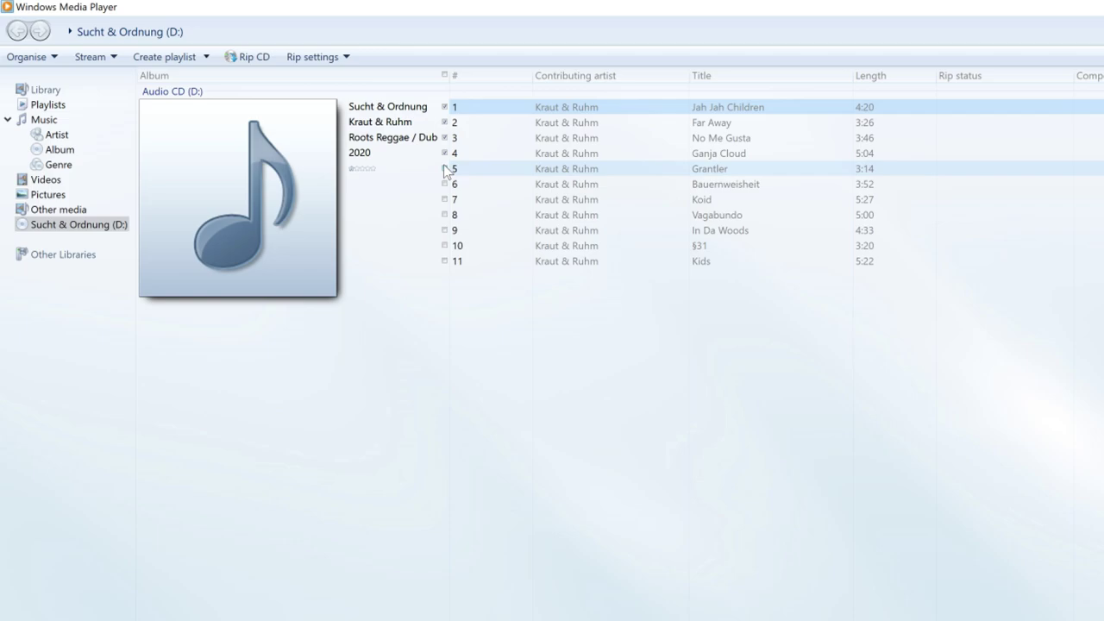
# Step: Set the Music folder as the rip destination in the rip options and apply
pyautogui.click(313, 57)
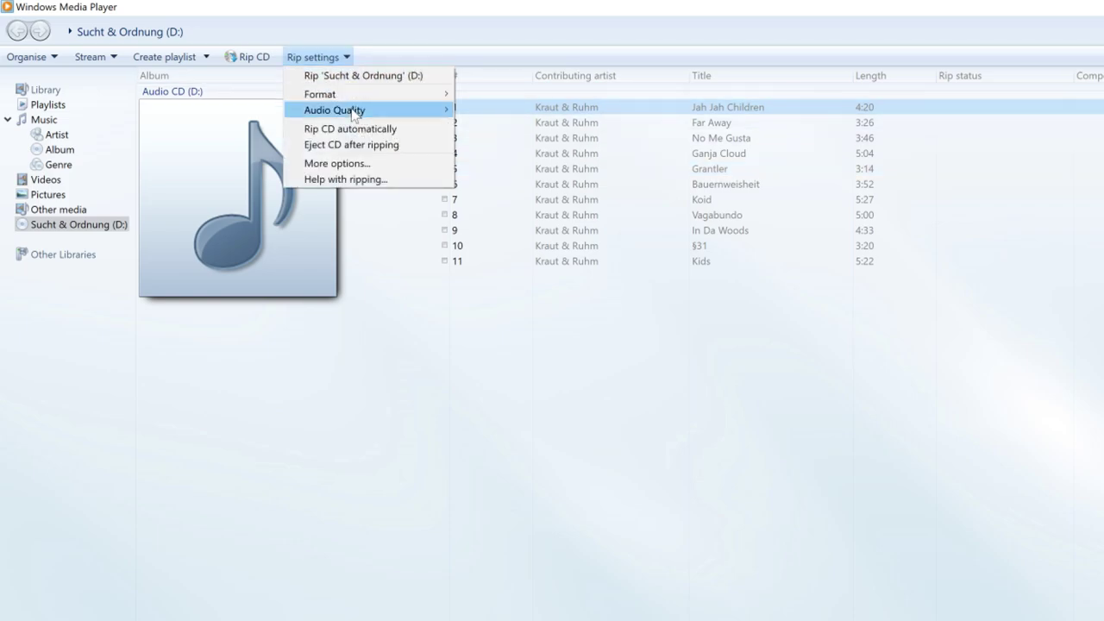
pyautogui.click(359, 164)
pyautogui.click(309, 135)
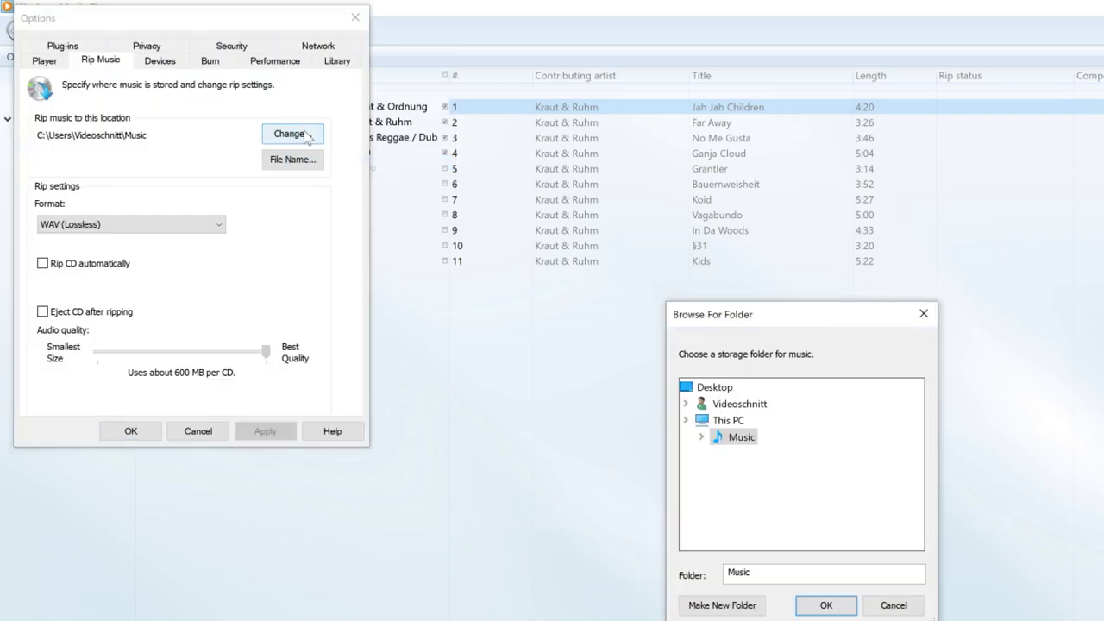
pyautogui.click(732, 523)
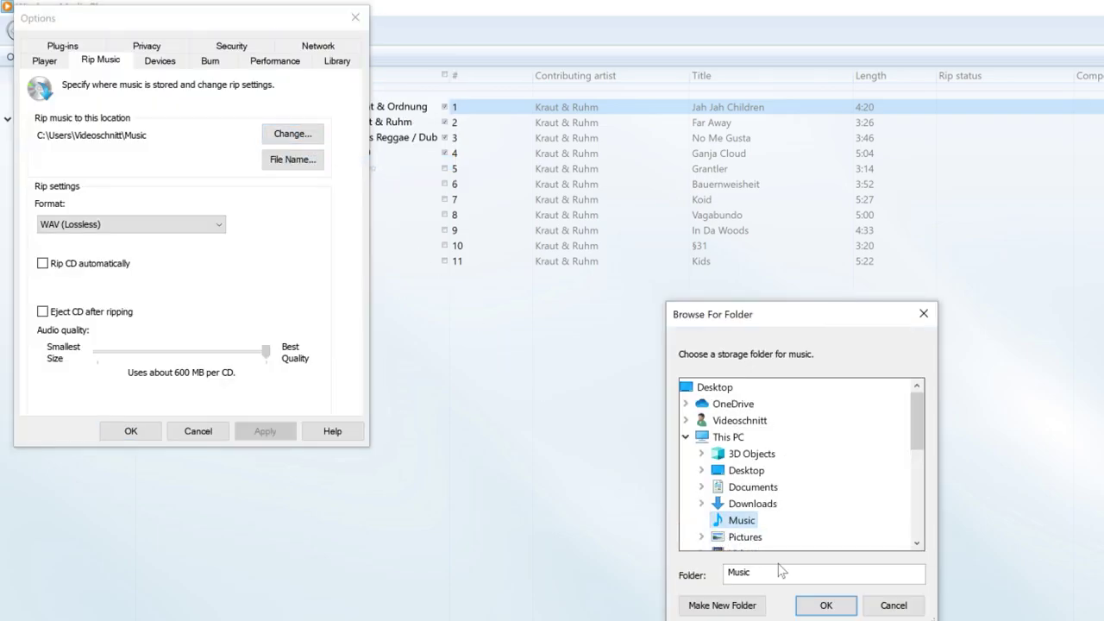
pyautogui.click(815, 605)
pyautogui.click(267, 439)
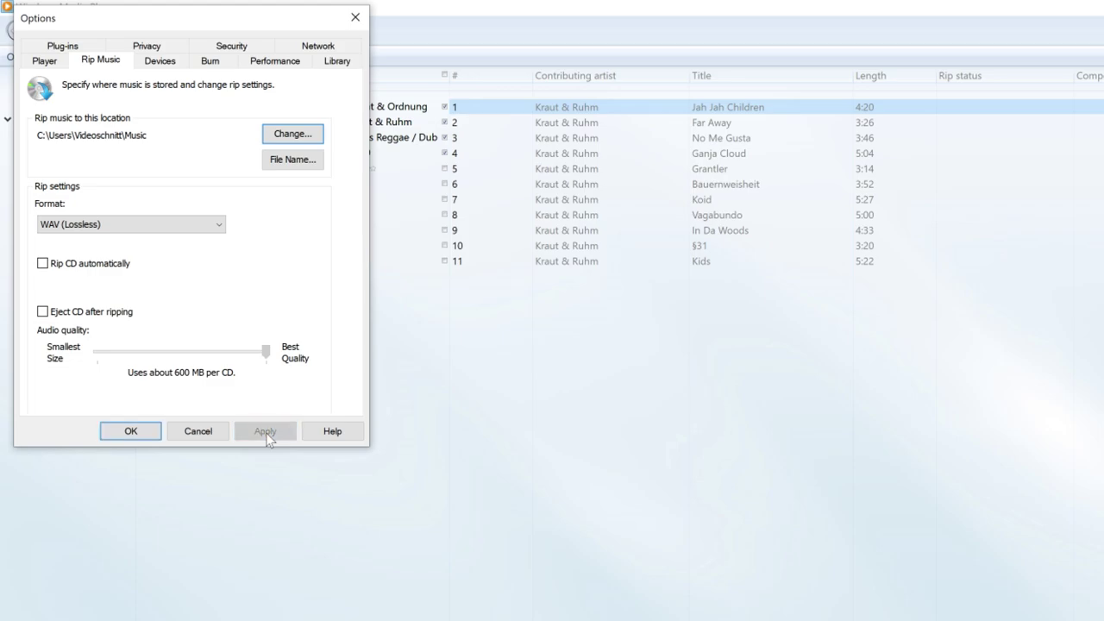
pyautogui.click(138, 436)
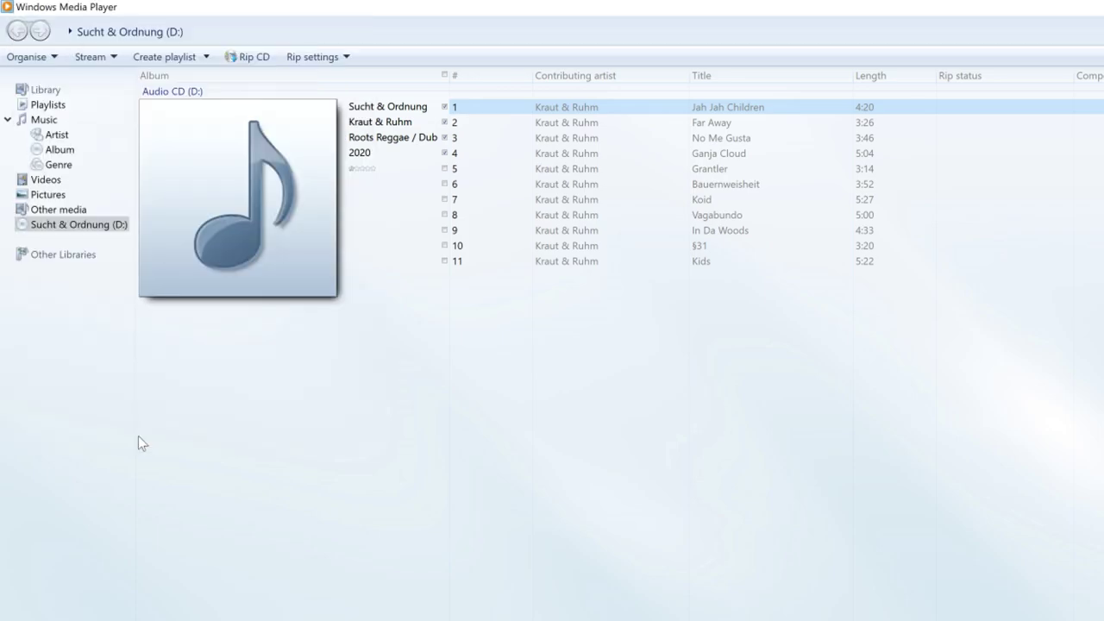
# Step: Rip the four checked tracks of the Sucht & Ordnung CD
pyautogui.click(245, 57)
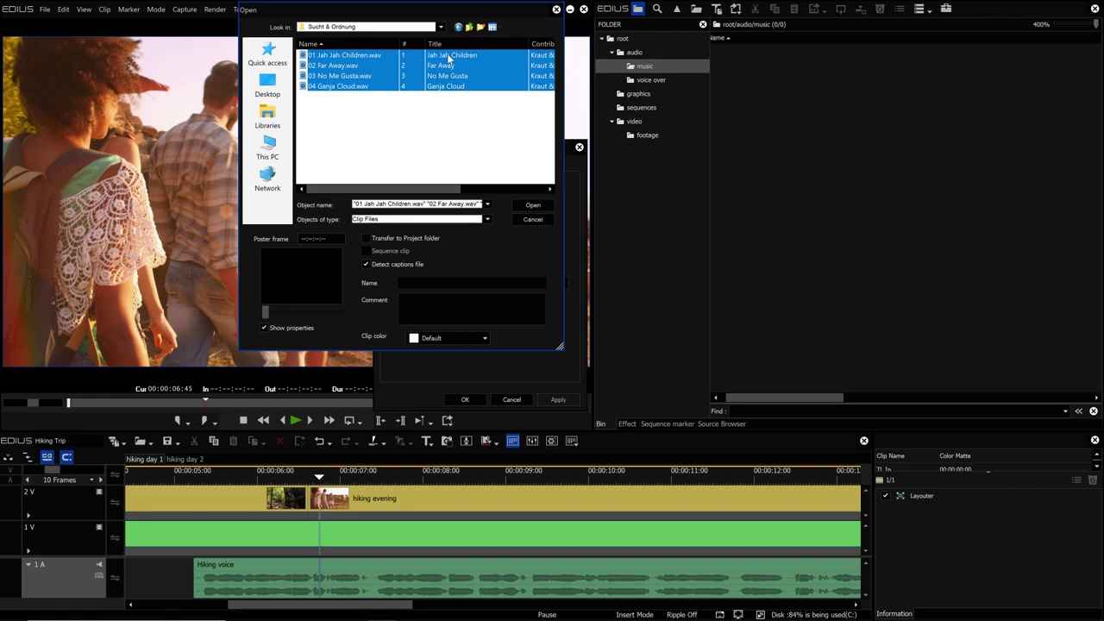
# Step: Import the four ripped .wav files into the EDIUS music bin
pyautogui.click(532, 207)
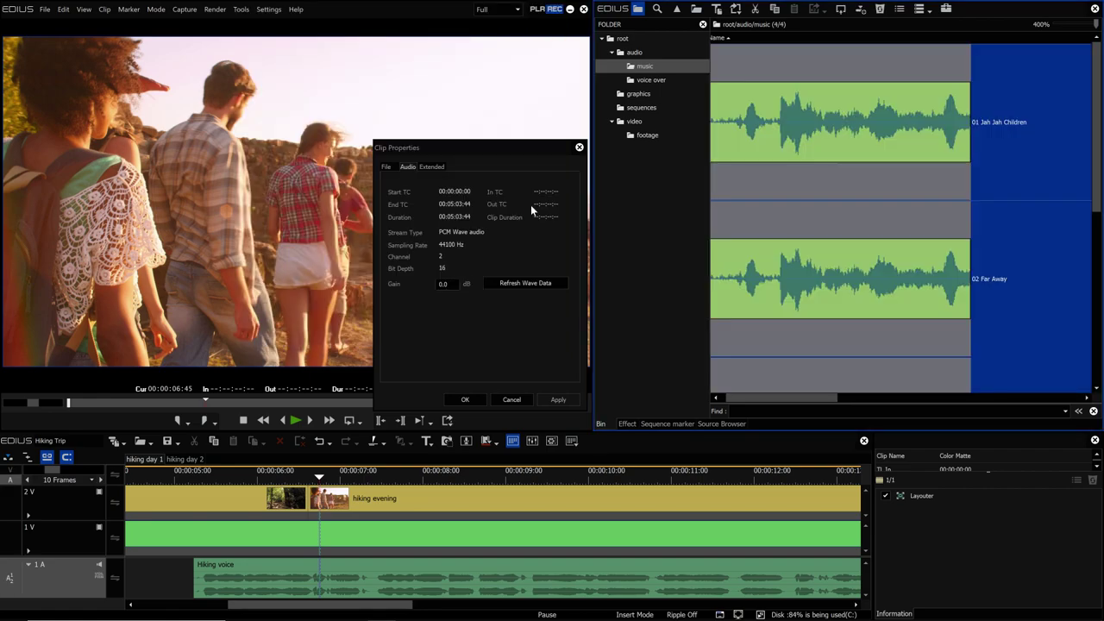